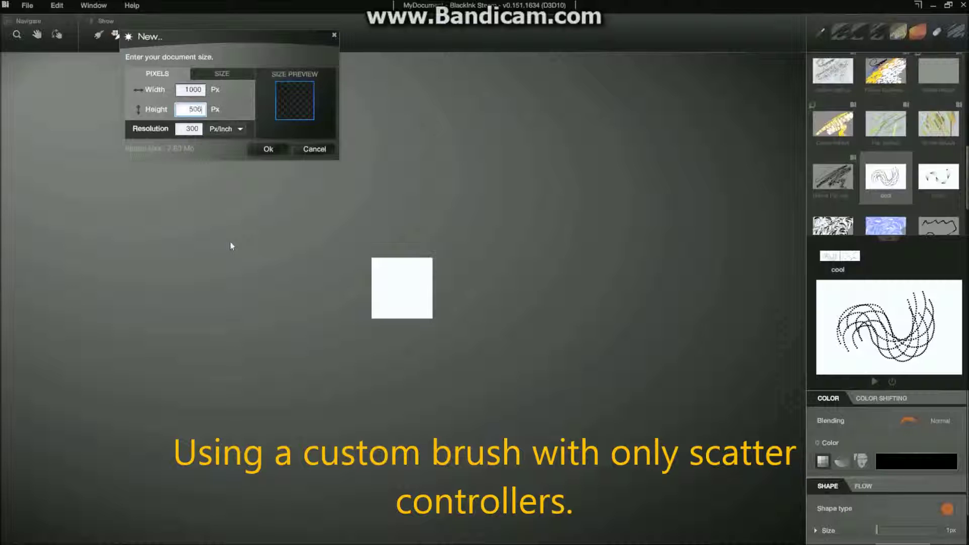
Create a new document 1000 px wide and 5000 px high at 300 px/inch, and collapse the brush library
key("Tab")
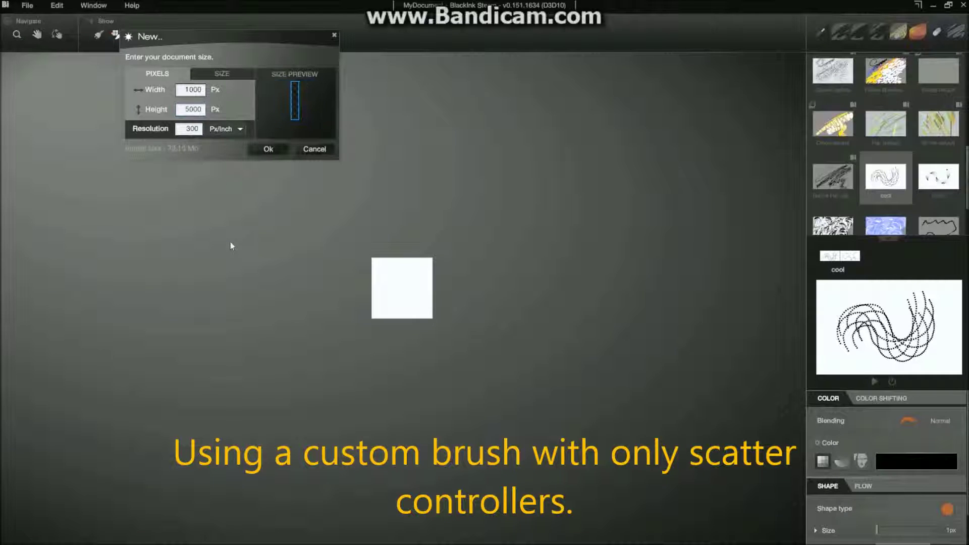
left_click(268, 150)
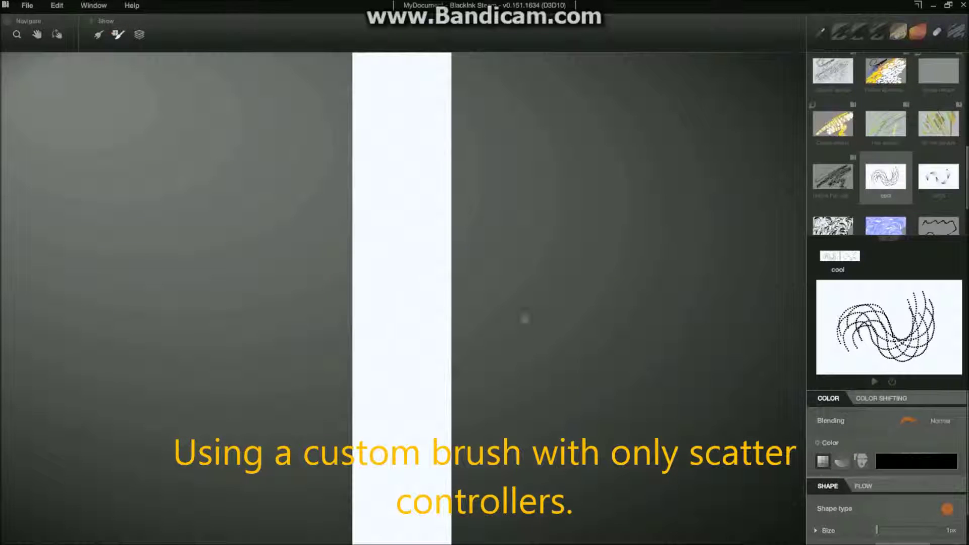
left_click(890, 241)
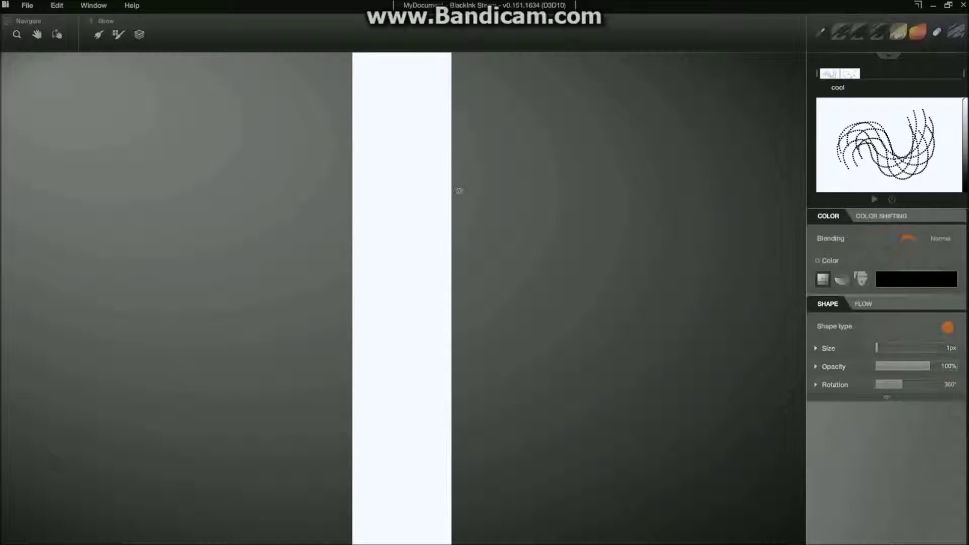
scroll(443, 190, "down", 4)
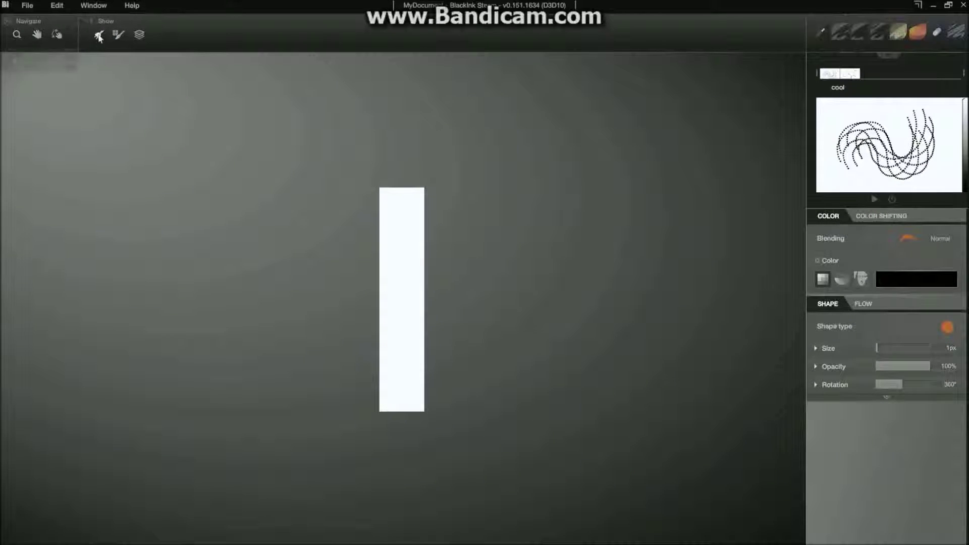
Examine the controller graph of each parameter of the "cool" brush, from Color through Scatter, for attached controllers
left_click(99, 34)
left_click(723, 339)
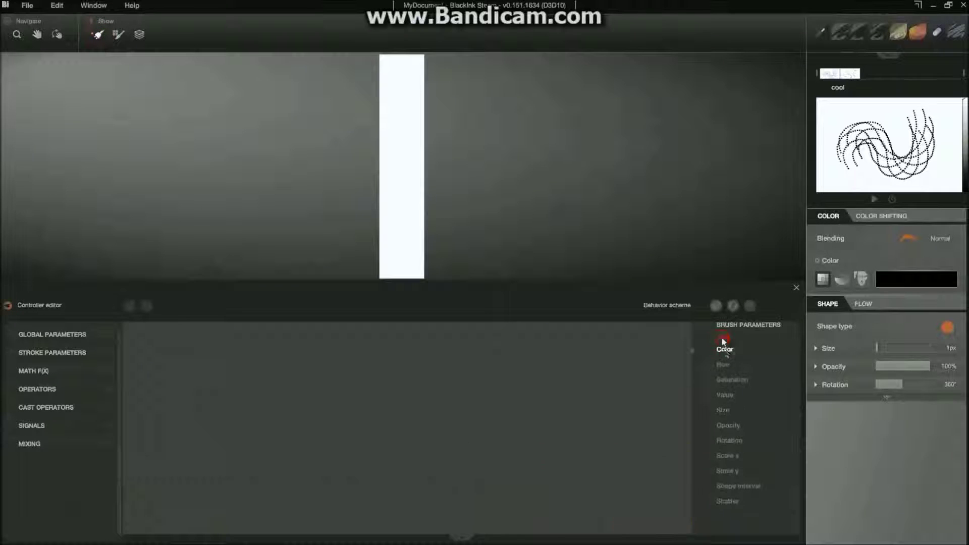
left_click(725, 381)
left_click(724, 396)
left_click(723, 411)
left_click(725, 426)
left_click(725, 441)
left_click(725, 455)
left_click(727, 486)
left_click(721, 502)
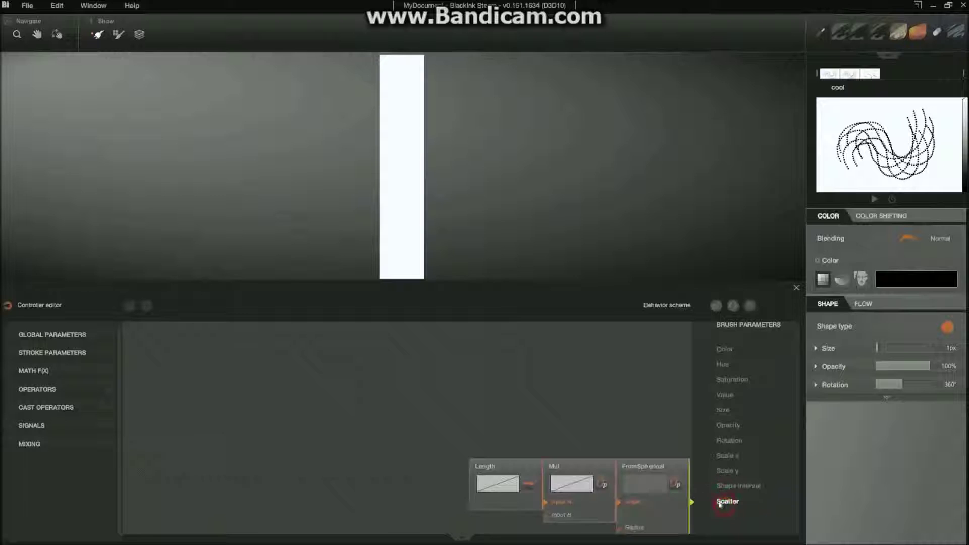
Inspect the Mul and FromSpherical settings in the Scatter graph, and check the brush's shape and flow parameters
scroll(588, 426, "down", 1)
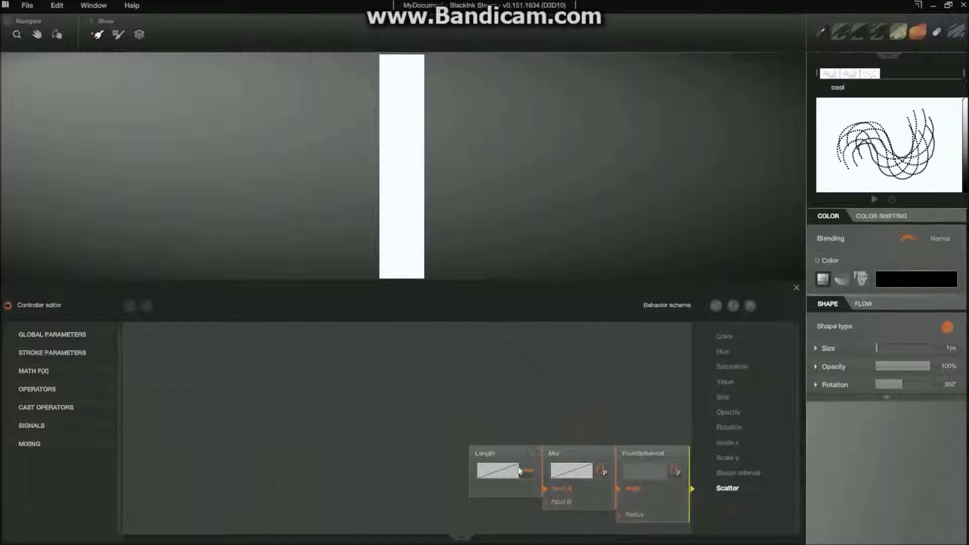
left_click(595, 473)
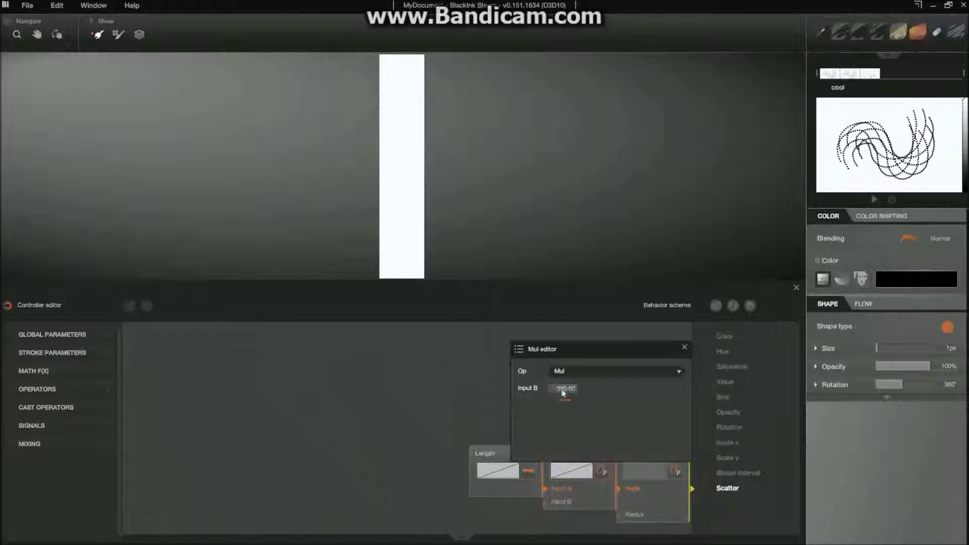
left_click(685, 348)
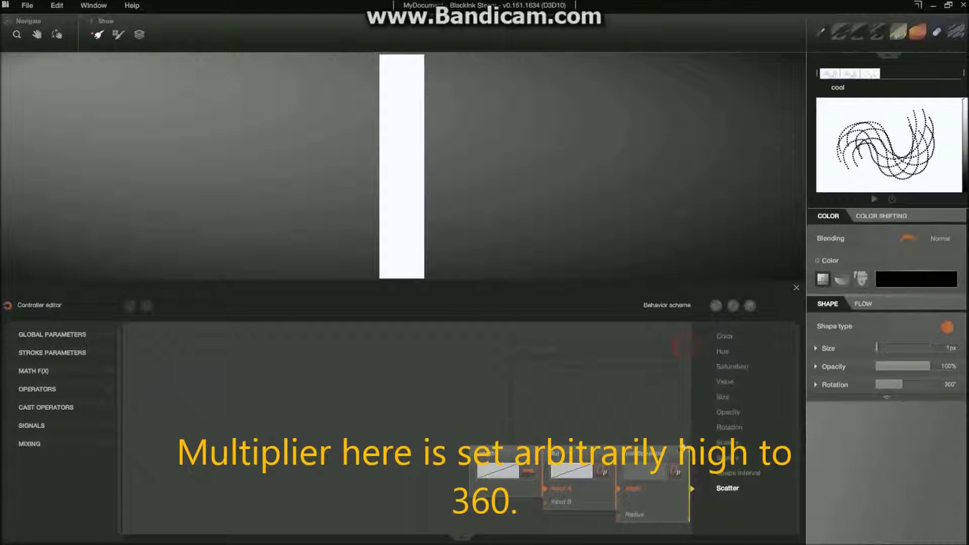
left_click(674, 472)
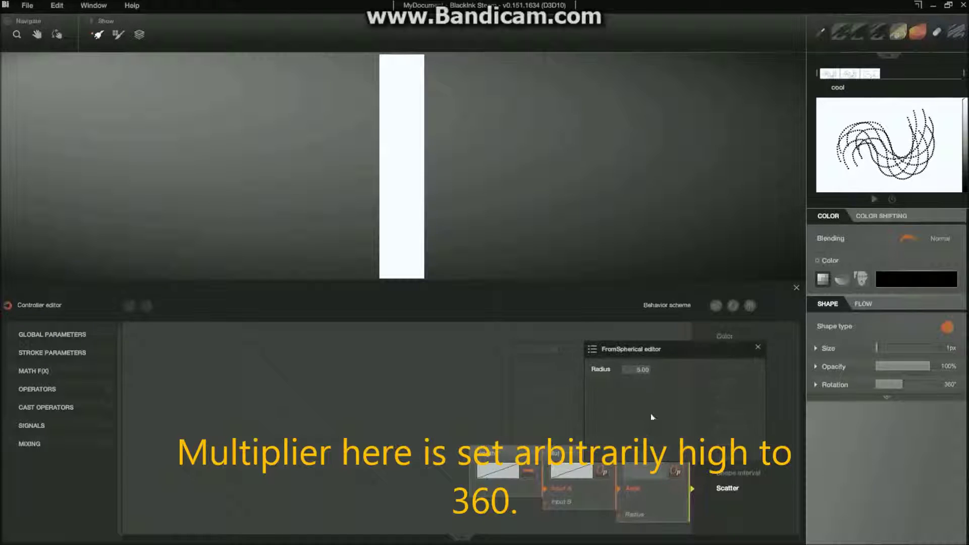
left_click(759, 348)
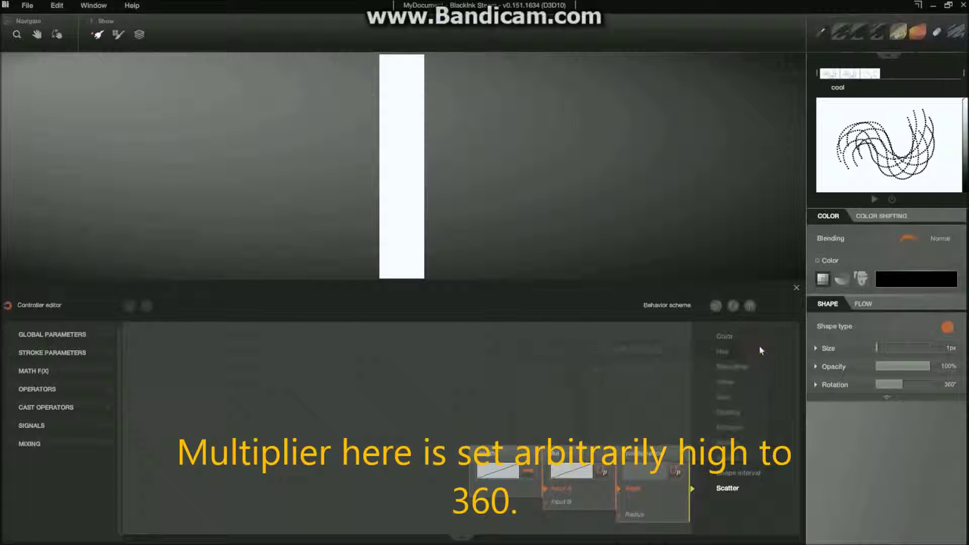
left_click(885, 398)
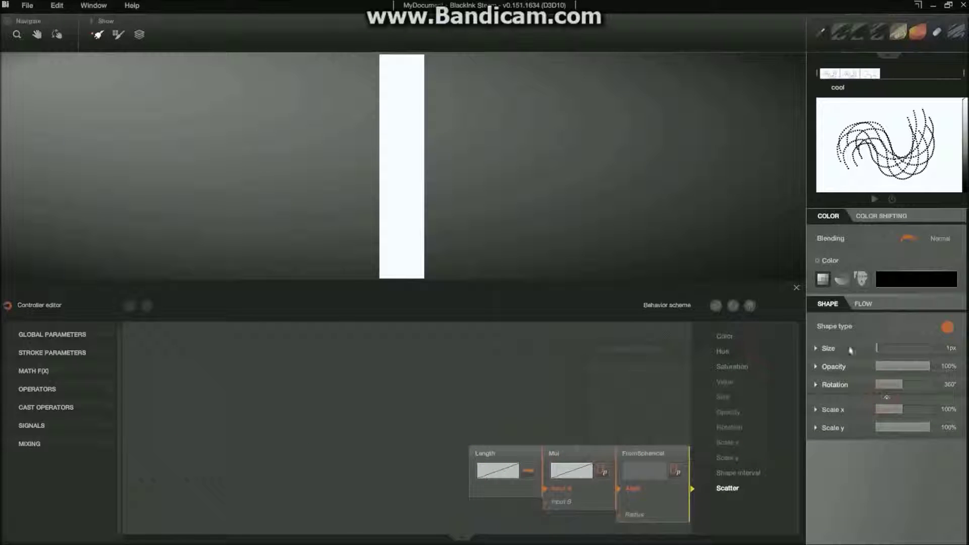
left_click(862, 305)
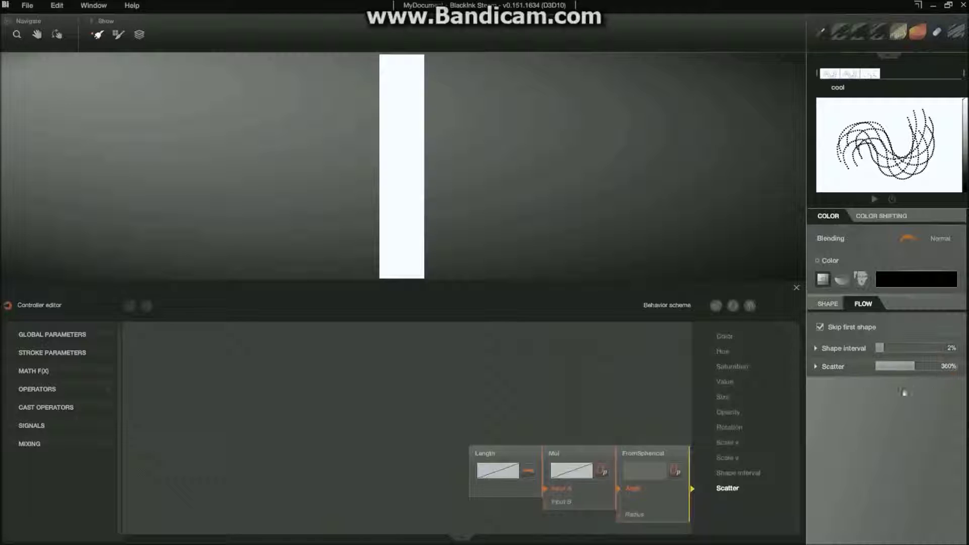
left_click(796, 288)
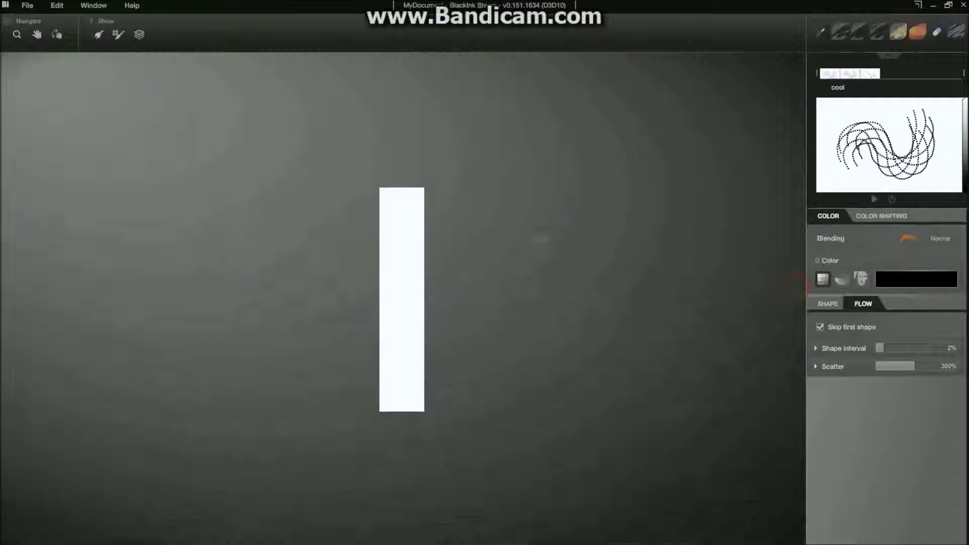
scroll(421, 187, "down", 5)
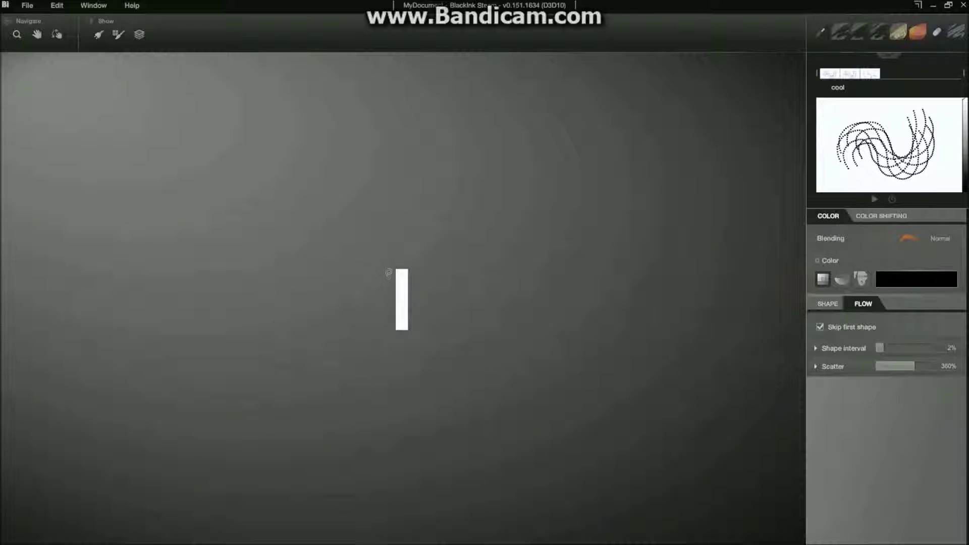
mouse_move(389, 274)
left_mouse_down()
mouse_move(434, 274)
mouse_move(456, 281)
left_mouse_up()
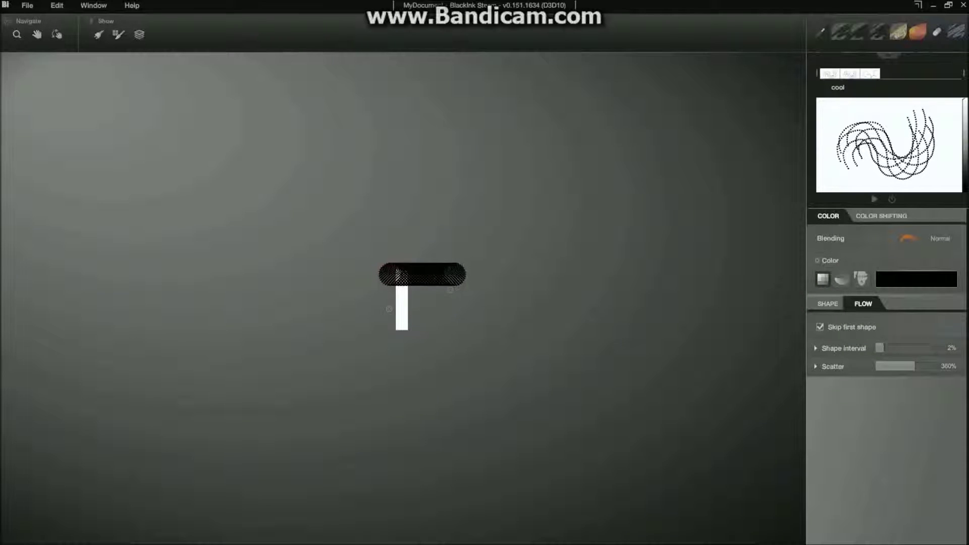
scroll(378, 310, "up", 1)
left_click_drag(381, 287, 470, 288)
scroll(377, 320, "up", 1)
left_click_drag(376, 306, 470, 306)
scroll(372, 336, "up", 1)
left_click_drag(373, 335, 471, 336)
scroll(370, 360, "up", 1)
left_click_drag(368, 366, 488, 368)
scroll(439, 398, "up", 1)
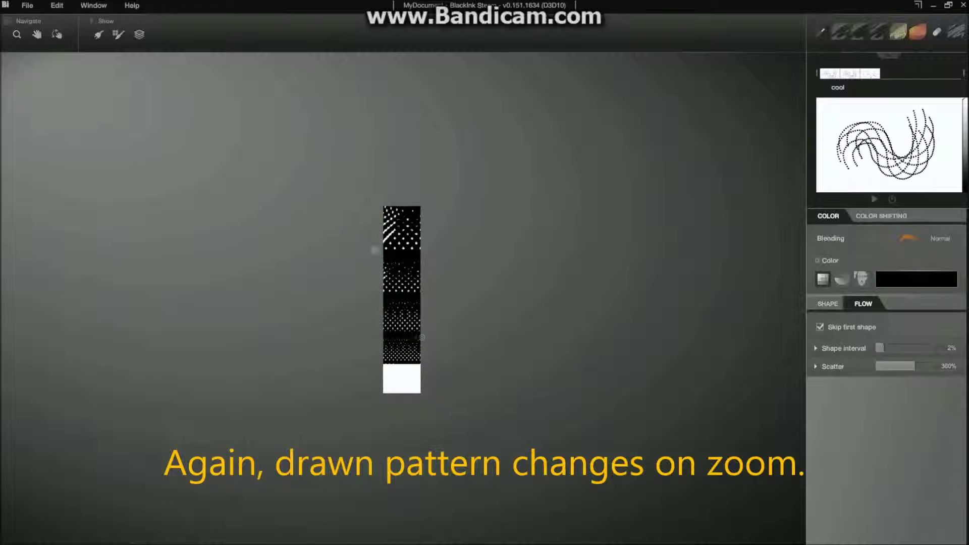
key("ctrl+z")
key("ctrl+z")
key("ctrl+z")
key("ctrl+z")
Paint ten horizontal strokes across the strip from its upper edge downwards, raising the zoom one notch after each stroke
left_click_drag(372, 213, 474, 215)
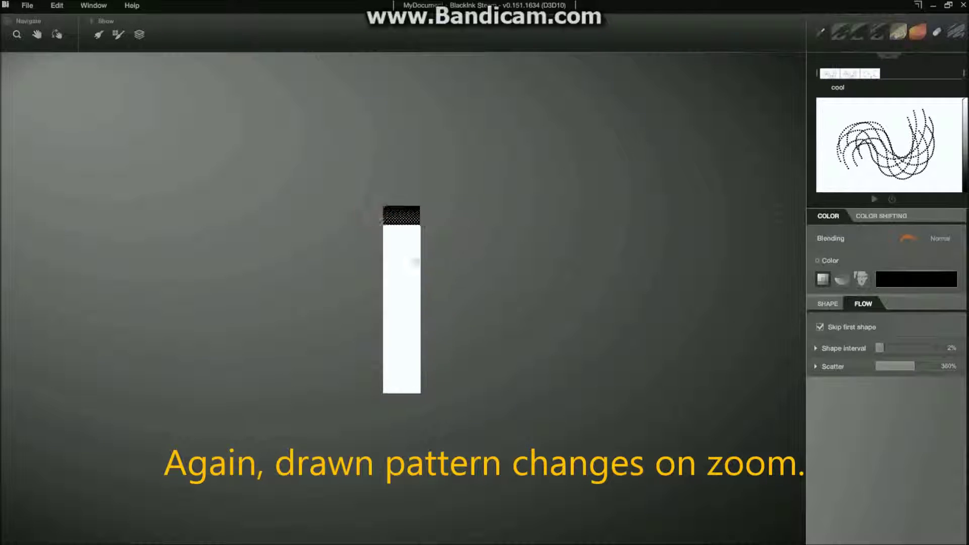
scroll(416, 261, "up", 1)
mouse_move(364, 218)
left_mouse_down()
mouse_move(407, 219)
mouse_move(467, 238)
mouse_move(489, 218)
left_mouse_up()
scroll(411, 266, "up", 1)
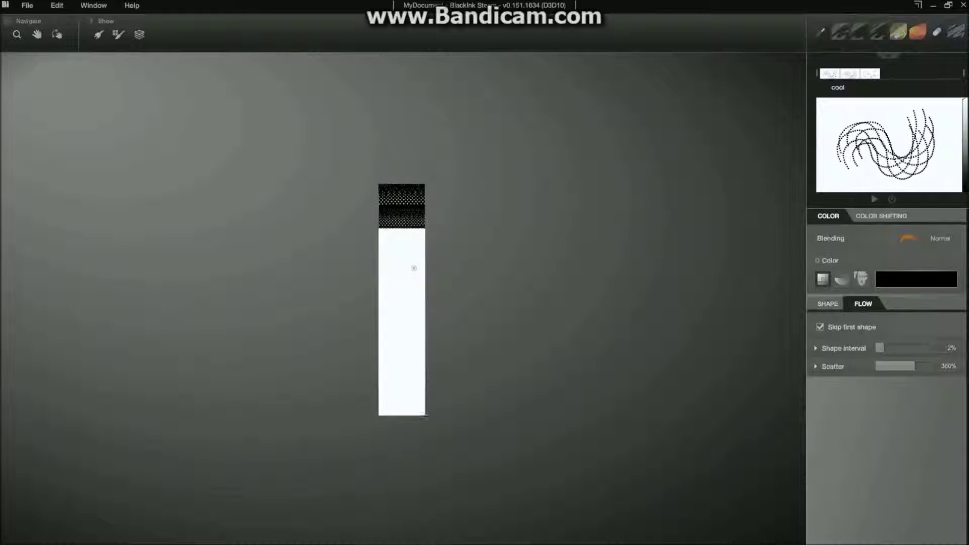
left_click_drag(361, 230, 488, 254)
scroll(368, 257, "up", 1)
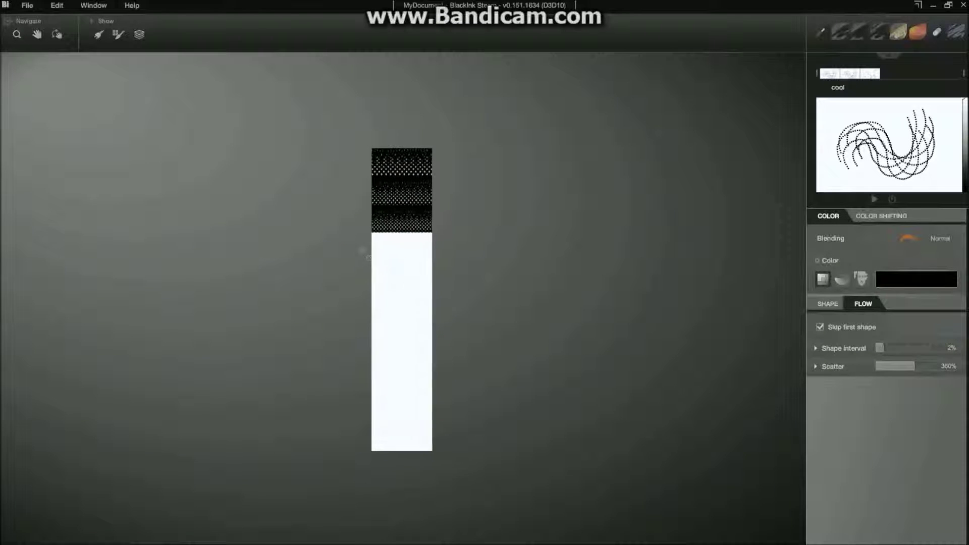
left_click_drag(358, 246, 480, 271)
scroll(480, 271, "up", 1)
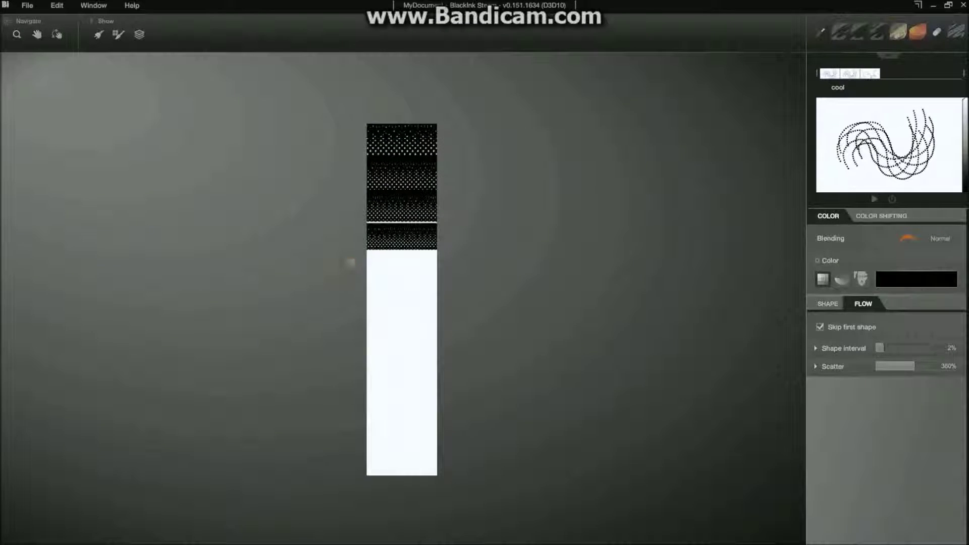
left_click_drag(350, 262, 469, 285)
scroll(428, 311, "up", 1)
left_click_drag(345, 281, 492, 280)
scroll(399, 327, "up", 1)
left_click_drag(340, 305, 502, 318)
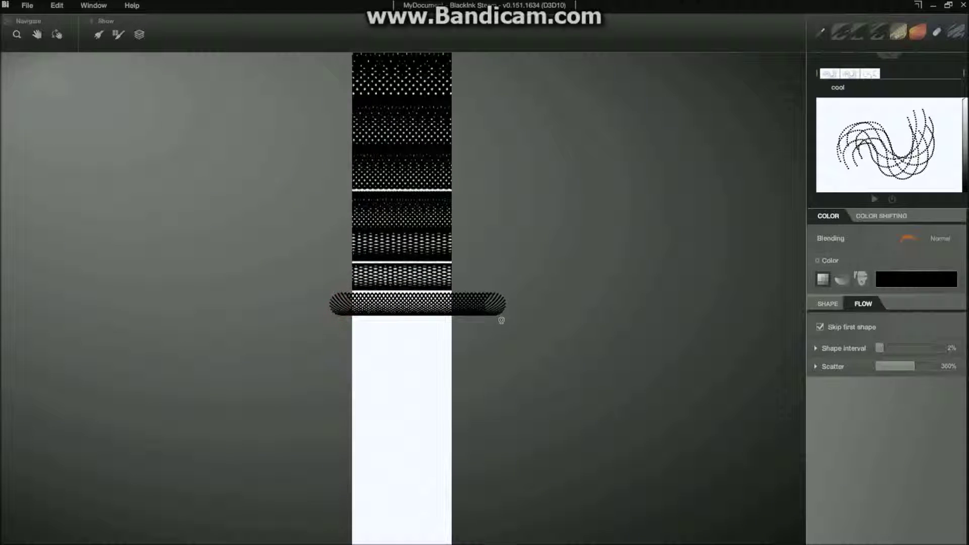
scroll(334, 333, "up", 1)
left_click_drag(326, 336, 502, 334)
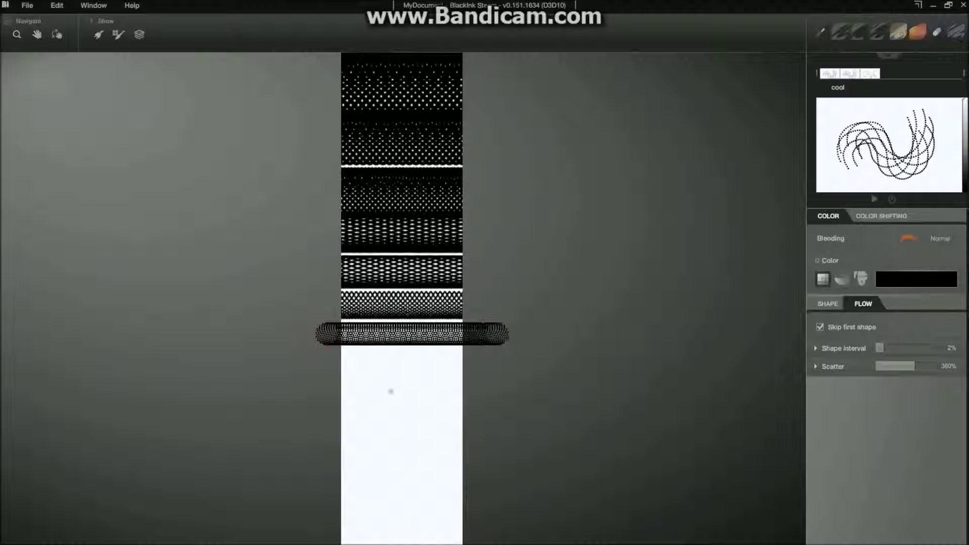
scroll(390, 392, "up", 1)
left_click_drag(303, 370, 504, 393)
scroll(505, 393, "up", 1)
left_click_drag(291, 413, 536, 410)
scroll(492, 445, "up", 2)
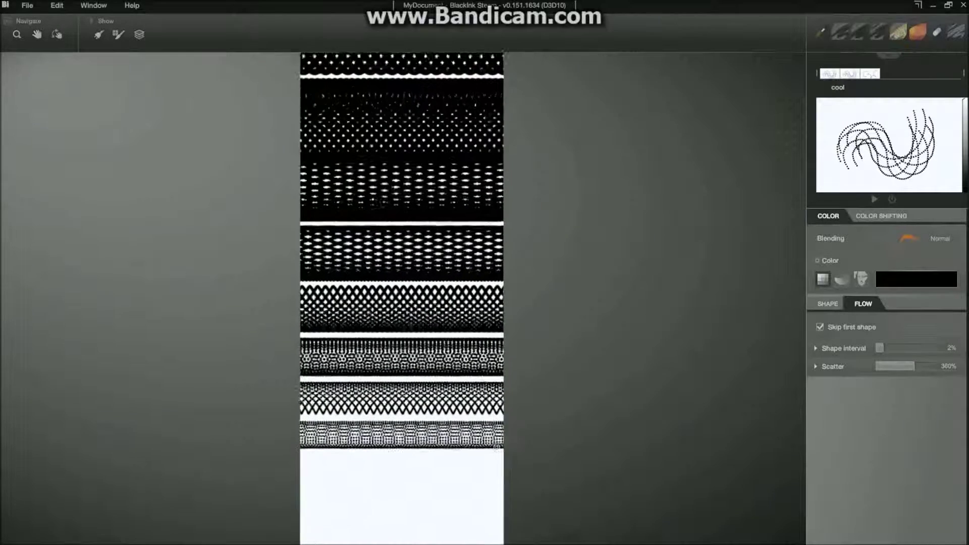
Continue below the painted bands with eleven more full-width horizontal strokes at progressively higher zoom levels
left_click_drag(524, 457, 532, 114)
left_click_drag(286, 157, 603, 155)
scroll(391, 210, "up", 1)
left_click_drag(252, 168, 608, 168)
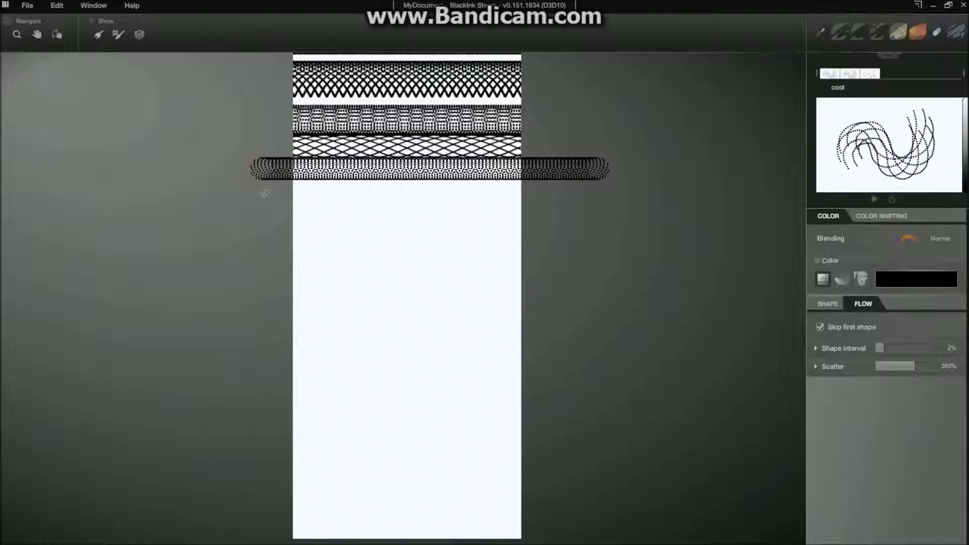
left_click_drag(269, 193, 578, 193)
scroll(378, 244, "up", 1)
left_click_drag(237, 207, 594, 207)
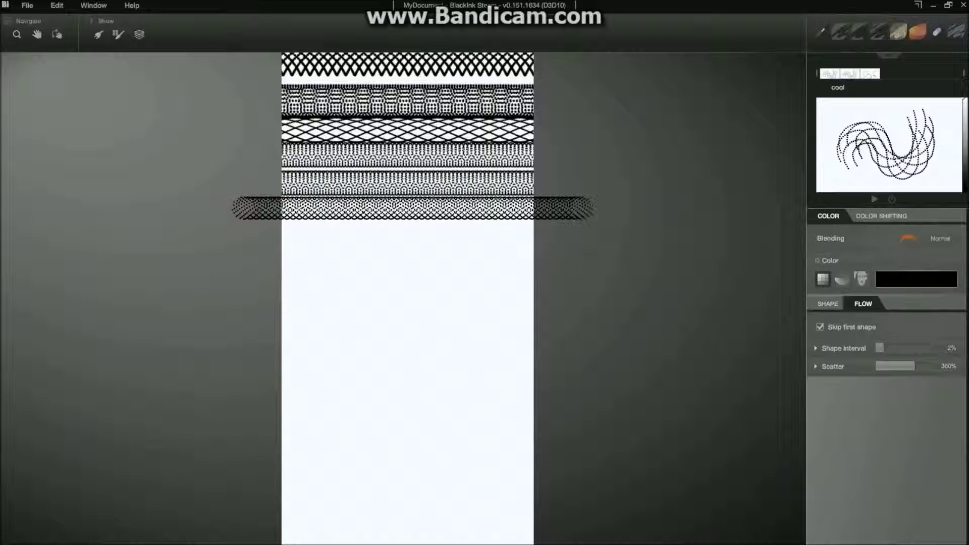
scroll(260, 240, "up", 1)
left_click_drag(238, 219, 613, 217)
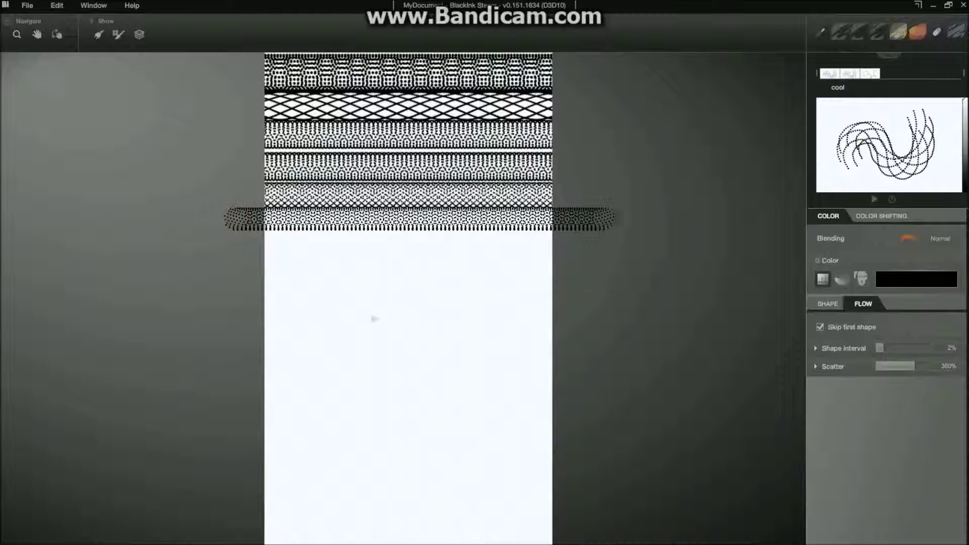
scroll(379, 318, "up", 1)
mouse_move(209, 235)
left_mouse_down()
mouse_move(457, 271)
mouse_move(546, 236)
mouse_move(600, 237)
left_mouse_up()
scroll(401, 305, "up", 1)
left_click_drag(190, 255, 679, 255)
scroll(391, 343, "up", 1)
mouse_move(155, 283)
left_mouse_down()
mouse_move(585, 351)
mouse_move(636, 283)
left_mouse_up()
scroll(328, 379, "up", 1)
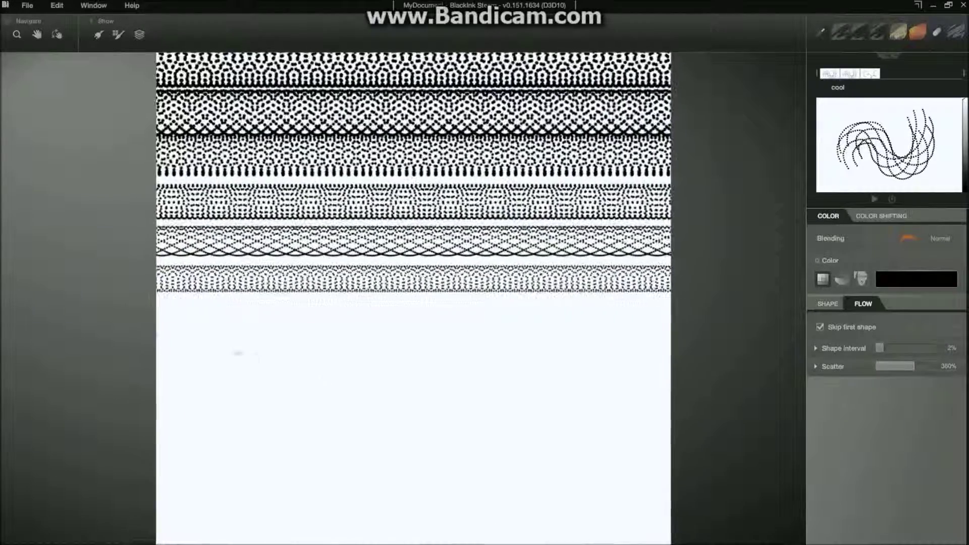
left_click_drag(129, 318, 394, 317)
left_click_drag(438, 367, 730, 418)
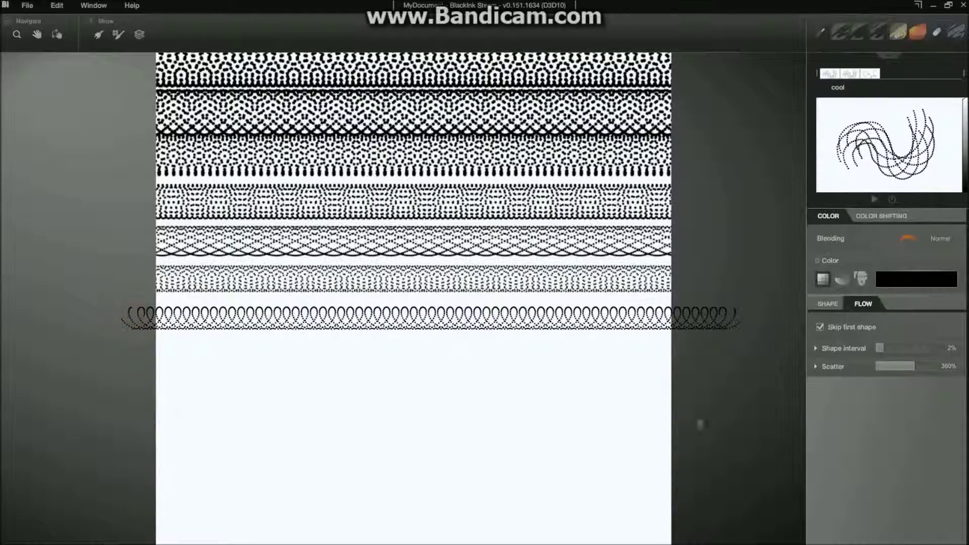
scroll(368, 427, "up", 1)
left_click_drag(106, 364, 792, 485)
scroll(326, 473, "up", 1)
mouse_move(88, 399)
left_mouse_down()
mouse_move(80, 393)
mouse_move(774, 396)
left_mouse_up()
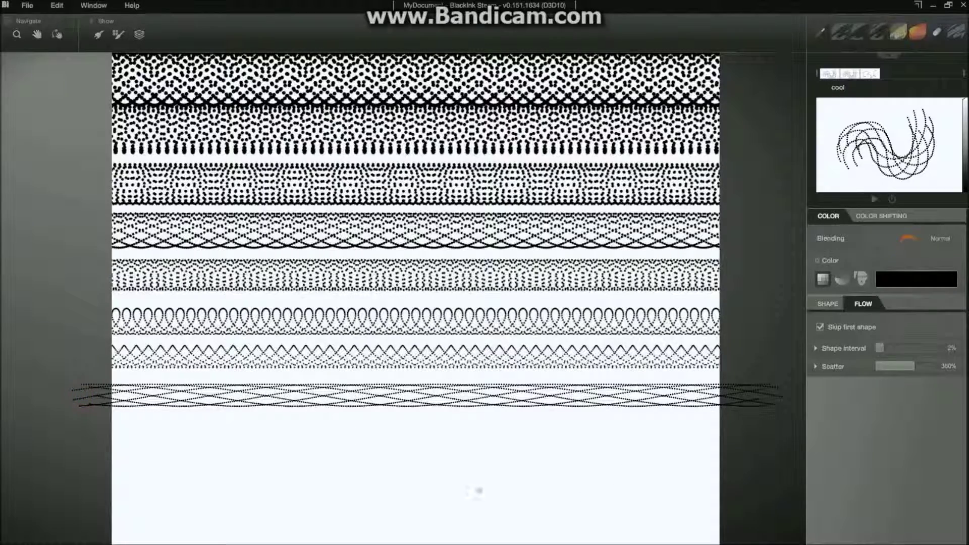
Paint an S-shaped stroke at 100% zoom in the blank area below the bands, imitating the brush preview
mouse_move(439, 480)
left_mouse_down()
mouse_move(428, 426)
mouse_move(431, 255)
left_mouse_up()
key("ctrl+1")
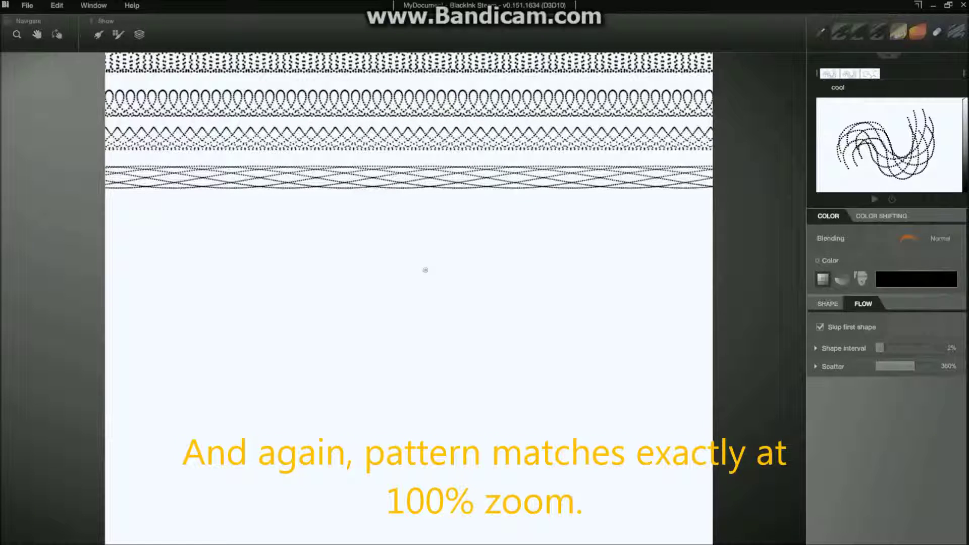
mouse_move(289, 353)
left_mouse_down()
mouse_move(335, 320)
mouse_move(424, 329)
left_mouse_up()
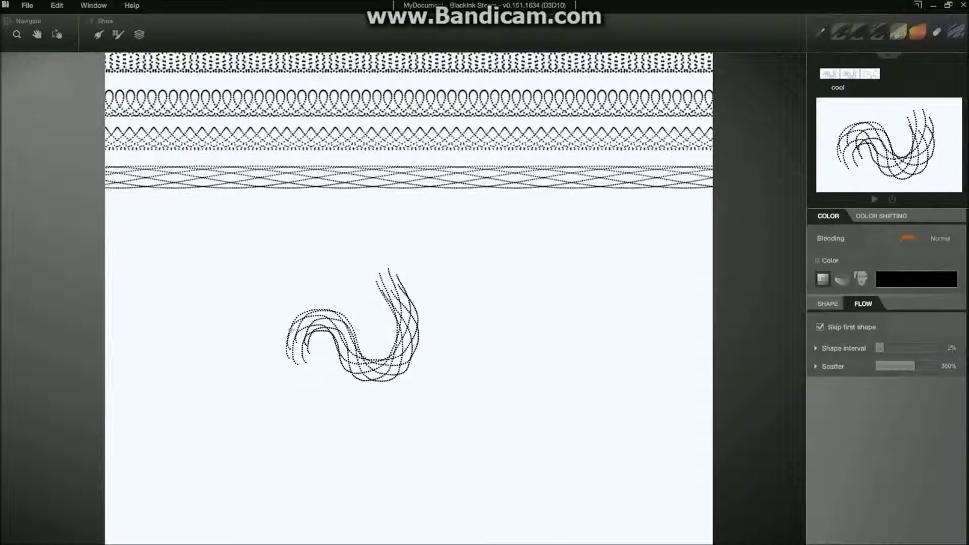
scroll(437, 350, "down", 10)
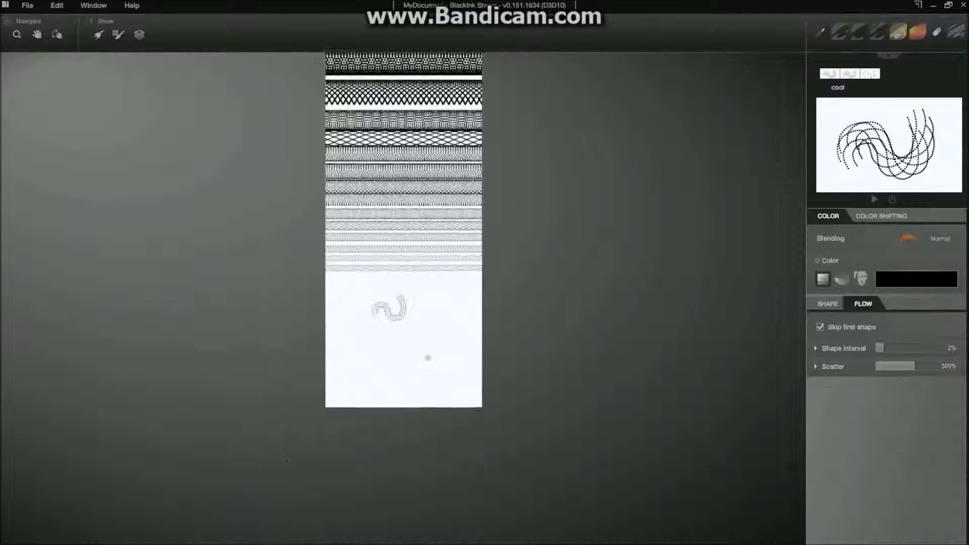
scroll(427, 357, "down", 6)
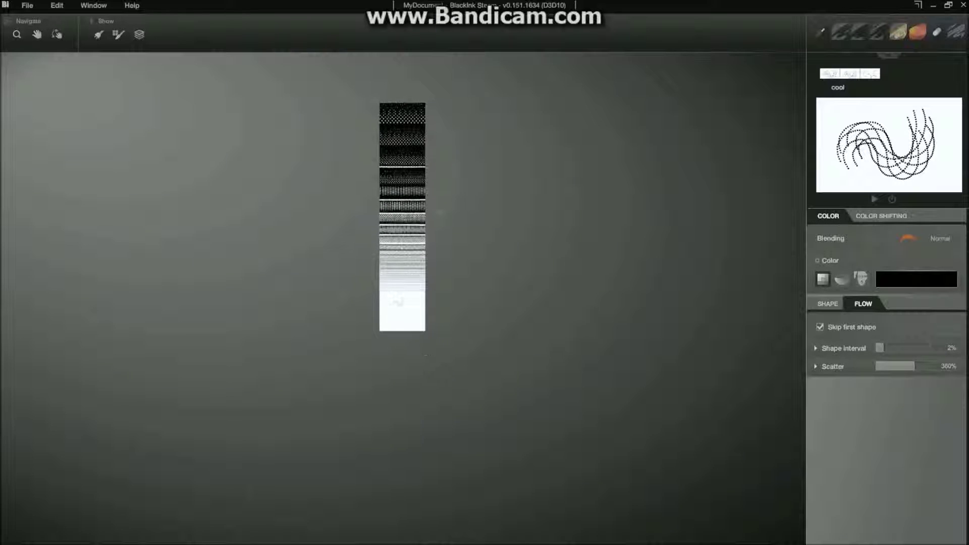
scroll(435, 289, "up", 3)
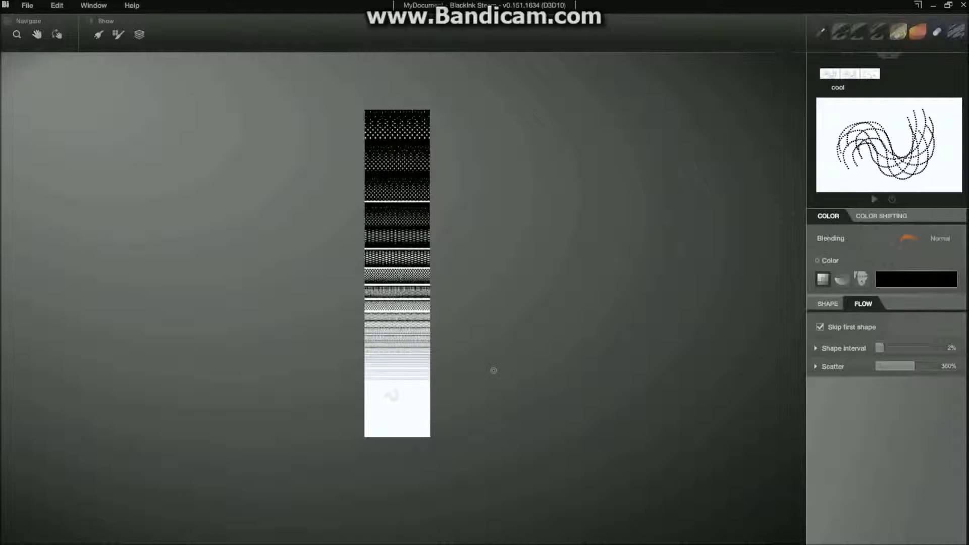
Undo all the painted strokes until the canvas strip is blank
key("ctrl+z")
key("ctrl+z")
key("ctrl+z")
key("ctrl+z")
key("ctrl+z")
key("ctrl+z")
key("ctrl+z")
key("ctrl+z")
key("ctrl+z")
key("ctrl+z")
key("ctrl+z")
key("ctrl+z")
key("ctrl+z")
key("ctrl+z")
key("ctrl+z")
key("ctrl+z")
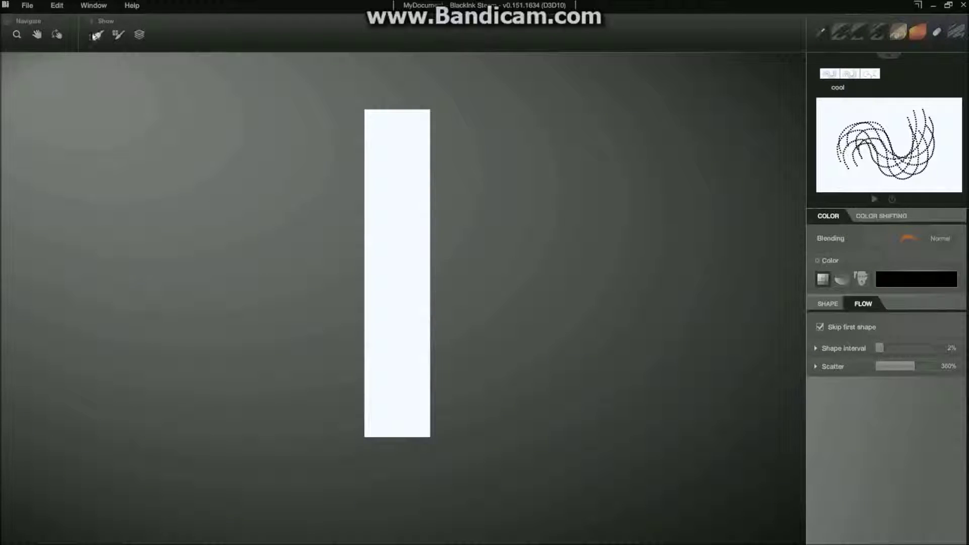
Set Input B of the Mul controller in the brush's Scatter graph to 10 and close the controller editor
left_click(99, 34)
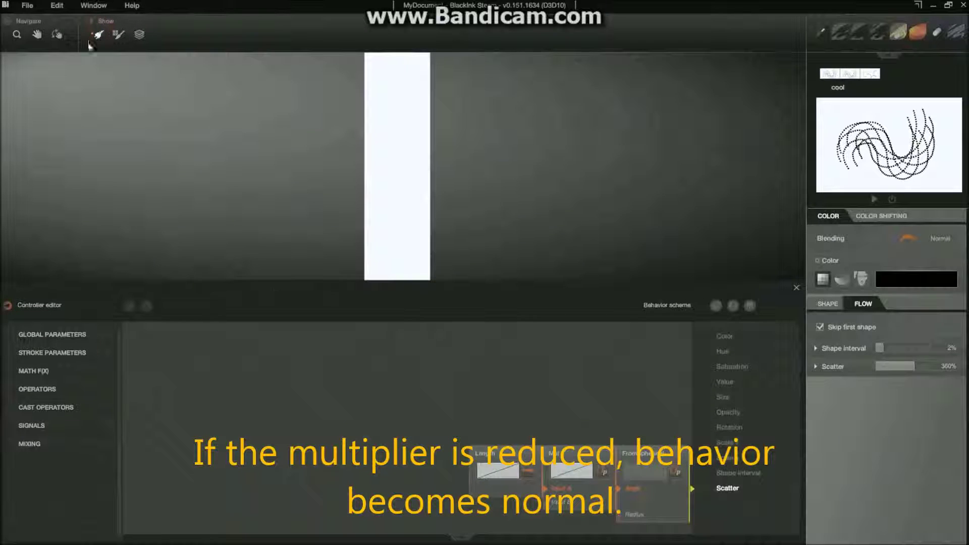
left_click(604, 473)
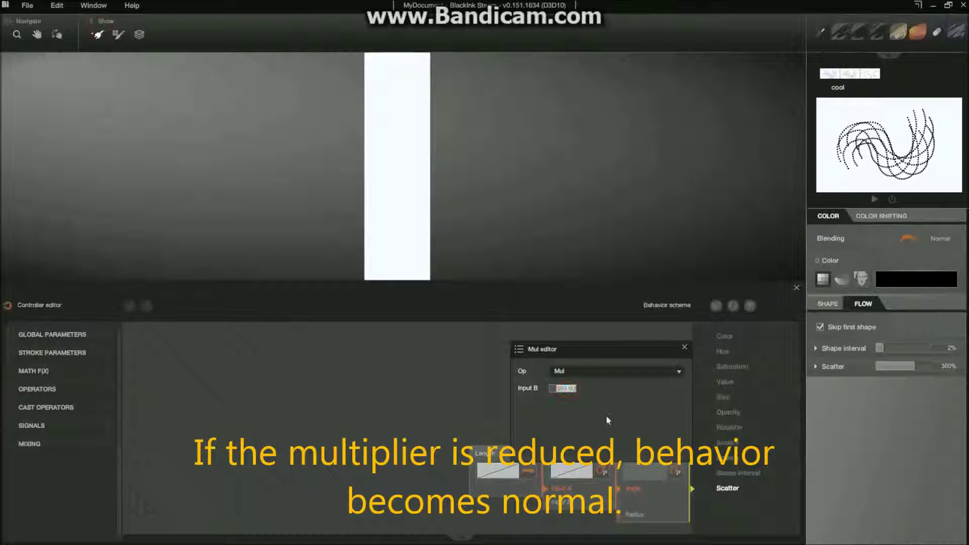
type("10")
key("Return")
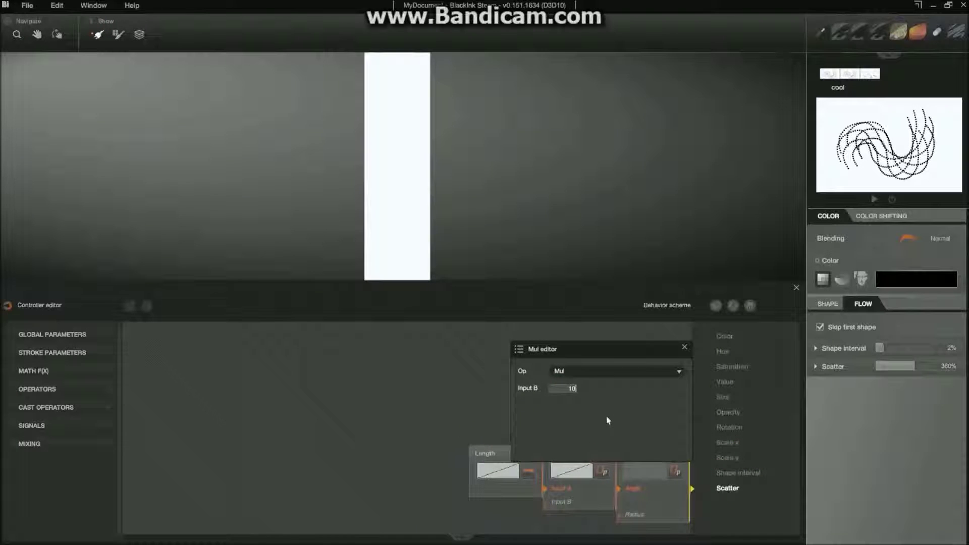
left_click(685, 348)
left_click(796, 289)
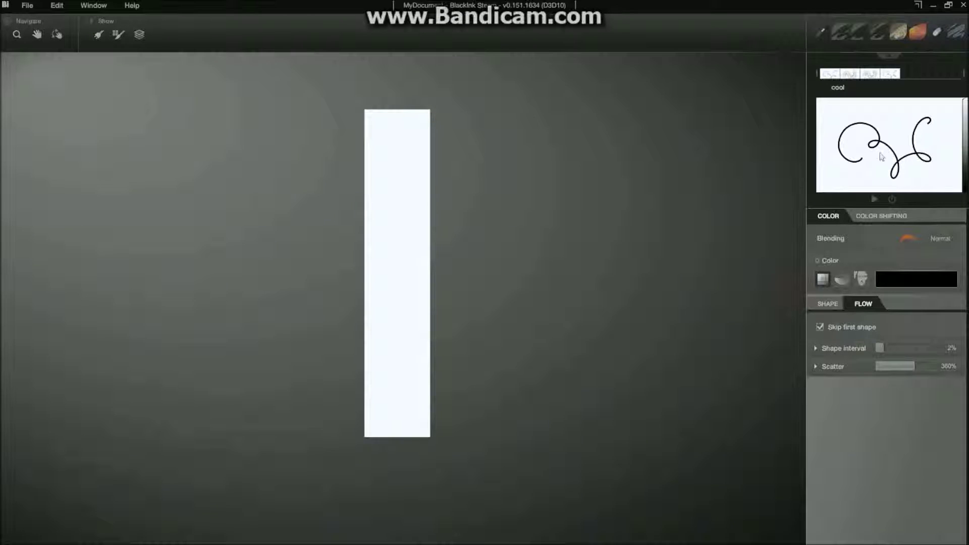
Paint seven horizontal strokes down the whole strip at progressively higher zoom levels, starting zoomed far out, and clear the canvas
scroll(385, 203, "down", 3)
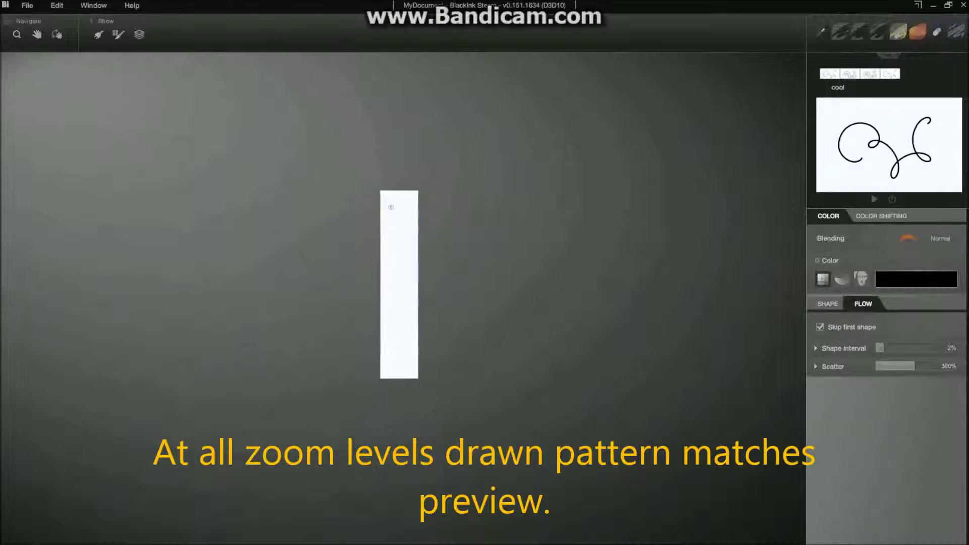
scroll(384, 218, "down", 3)
mouse_move(322, 238)
left_mouse_down()
mouse_move(535, 240)
mouse_move(338, 258)
mouse_move(572, 251)
left_mouse_up()
scroll(386, 298, "up", 1)
scroll(455, 295, "up", 1)
left_click_drag(325, 255, 525, 259)
scroll(404, 296, "up", 1)
left_click_drag(336, 276, 458, 284)
scroll(458, 327, "up", 1)
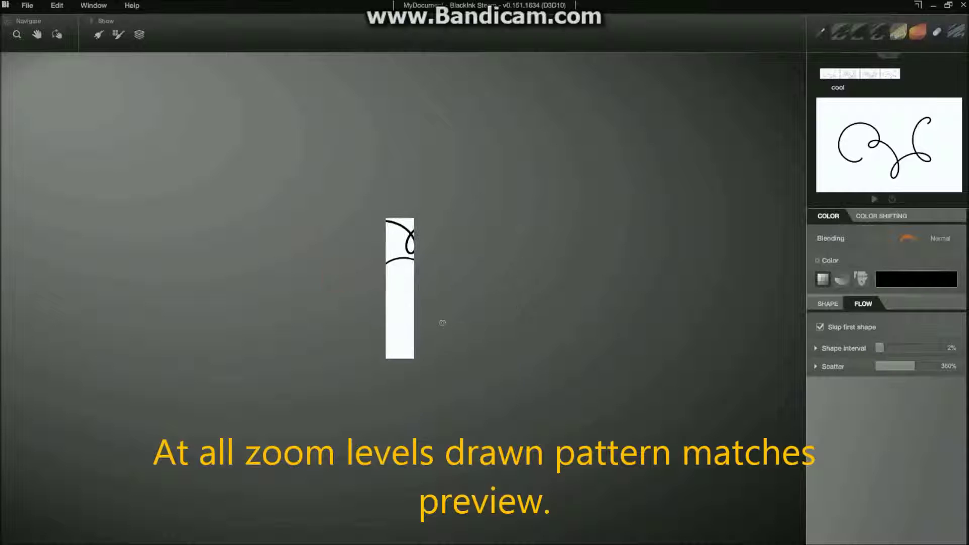
left_click_drag(311, 293, 514, 294)
scroll(520, 329, "up", 1)
left_click_drag(341, 321, 526, 331)
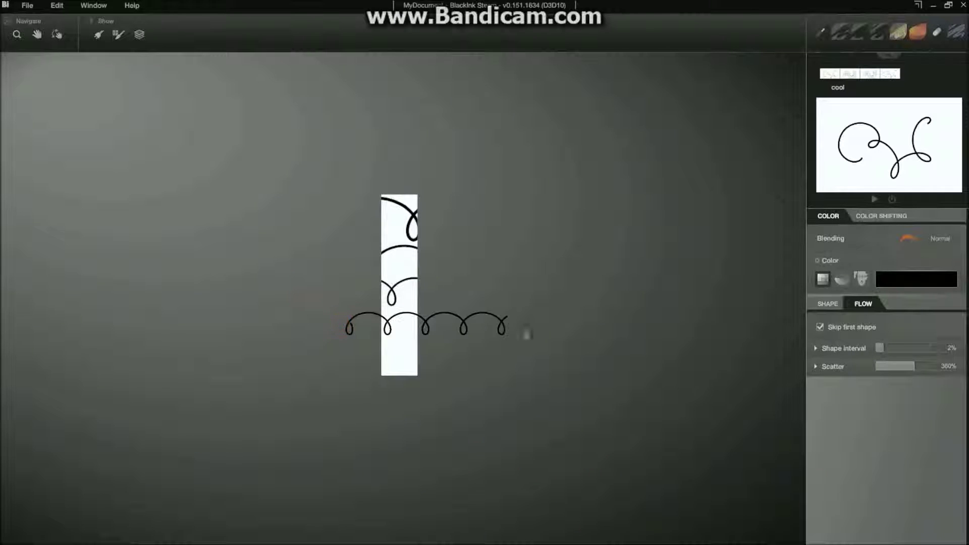
scroll(527, 331, "up", 1)
mouse_move(340, 351)
left_mouse_down()
mouse_move(378, 342)
mouse_move(547, 373)
left_mouse_up()
scroll(528, 379, "up", 1)
left_click_drag(342, 392, 560, 400)
scroll(561, 400, "up", 1)
left_click_drag(331, 445, 557, 459)
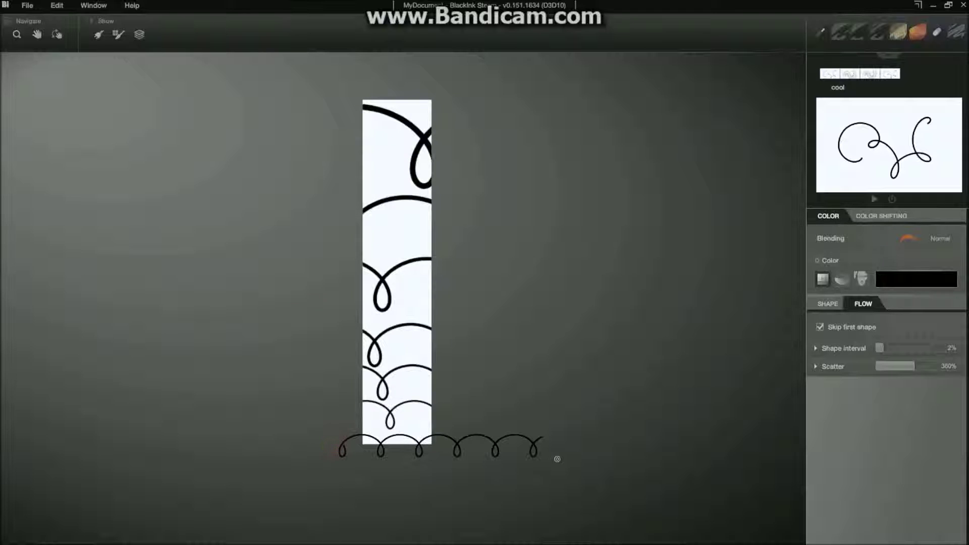
key("Delete")
Paint six horizontal strokes across the blank strip from its upper edge downwards, raising the zoom after each stroke
left_click_drag(348, 114, 512, 139)
scroll(512, 140, "up", 1)
left_click_drag(334, 114, 521, 103)
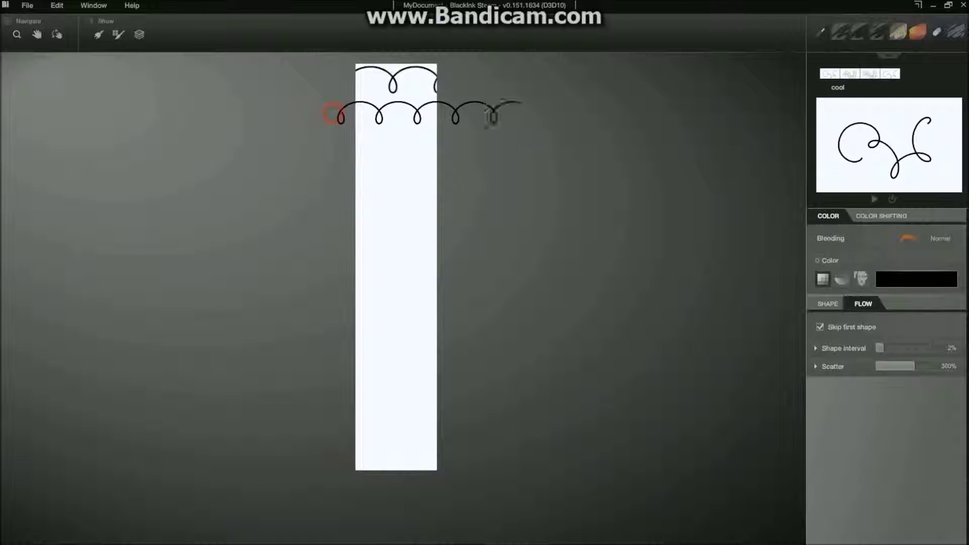
scroll(521, 103, "up", 1)
left_click_drag(318, 119, 500, 107)
scroll(370, 175, "up", 1)
left_click_drag(324, 126, 522, 162)
scroll(379, 169, "up", 1)
mouse_move(300, 146)
left_mouse_down()
mouse_move(460, 166)
mouse_move(522, 159)
mouse_move(389, 160)
mouse_move(497, 161)
left_mouse_up()
scroll(446, 216, "up", 1)
scroll(481, 160, "up", 1)
left_click_drag(282, 173, 612, 171)
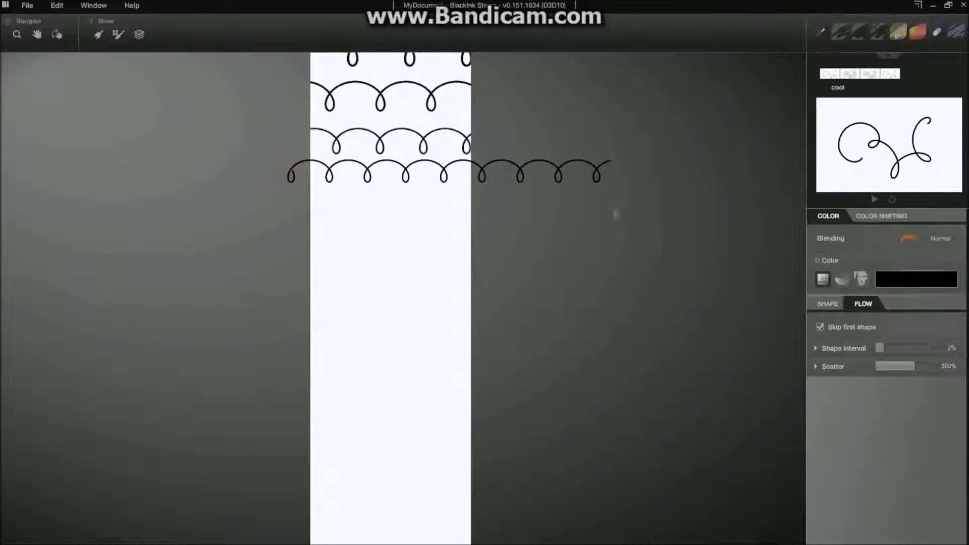
Continue down the strip with seven more full-width horizontal strokes, zooming in further before each one
scroll(616, 212, "up", 1)
left_click_drag(292, 190, 568, 192)
scroll(555, 222, "up", 1)
left_click_drag(283, 217, 483, 217)
scroll(476, 277, "up", 1)
scroll(321, 246, "up", 1)
left_click_drag(244, 251, 596, 255)
scroll(517, 333, "up", 1)
left_click_drag(221, 288, 617, 291)
scroll(582, 329, "up", 1)
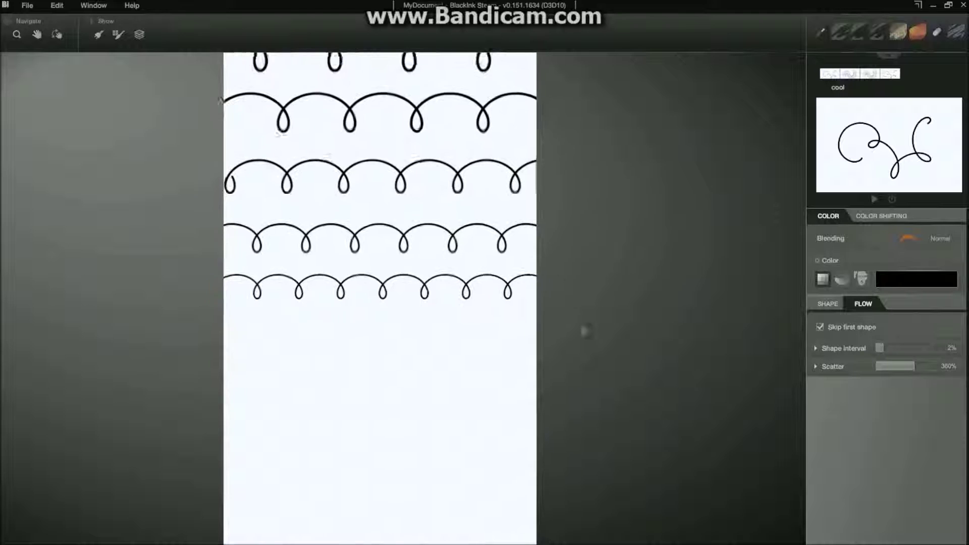
scroll(561, 342, "up", 1)
left_click_drag(214, 327, 597, 326)
scroll(446, 391, "up", 1)
left_click_drag(164, 374, 656, 376)
scroll(352, 455, "up", 1)
left_click_drag(132, 441, 710, 442)
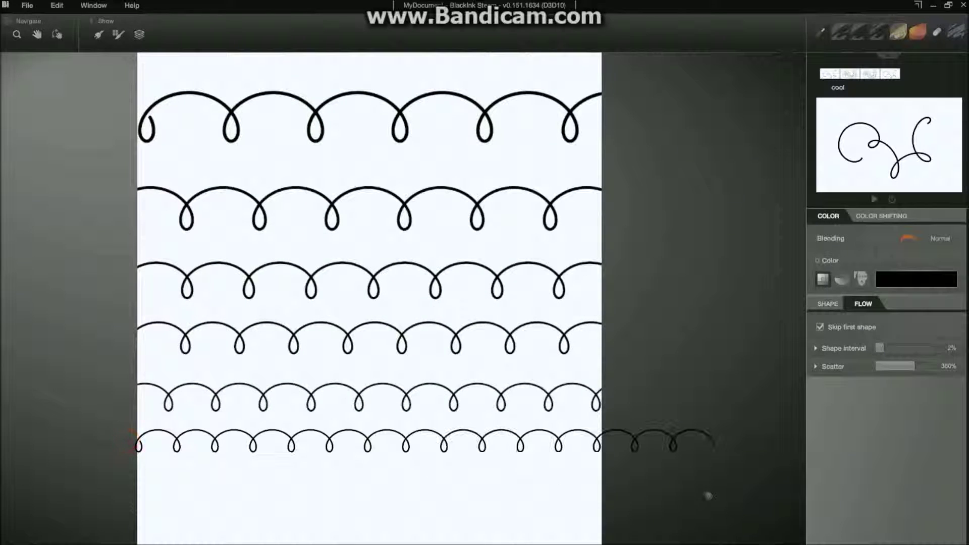
Add three more horizontal strokes below the existing rows at the highest zoom levels and view the whole strip
scroll(656, 483, "up", 1)
left_click_drag(447, 476, 446, 418)
left_click_drag(447, 363, 457, 162)
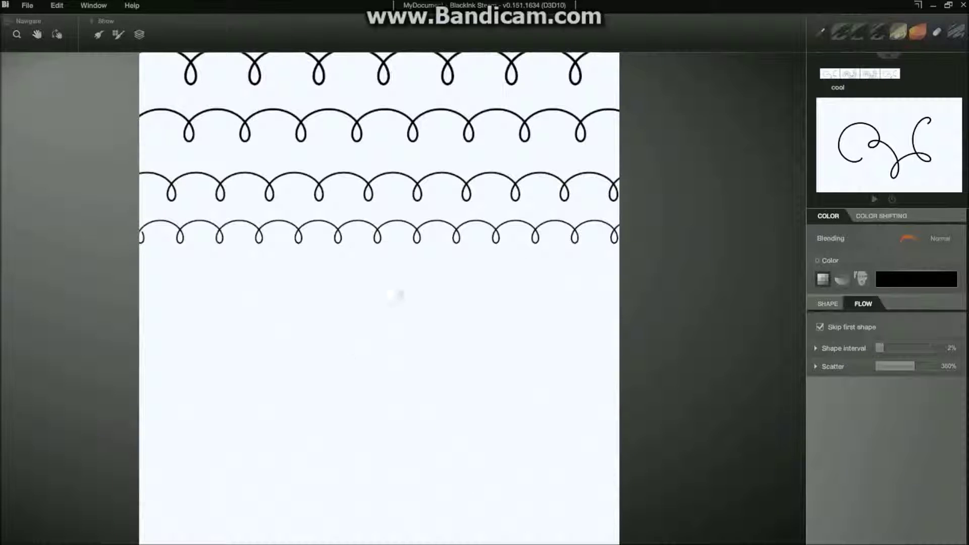
left_click_drag(161, 268, 585, 272)
scroll(492, 361, "up", 1)
left_click_drag(149, 319, 522, 337)
left_click_drag(162, 365, 709, 372)
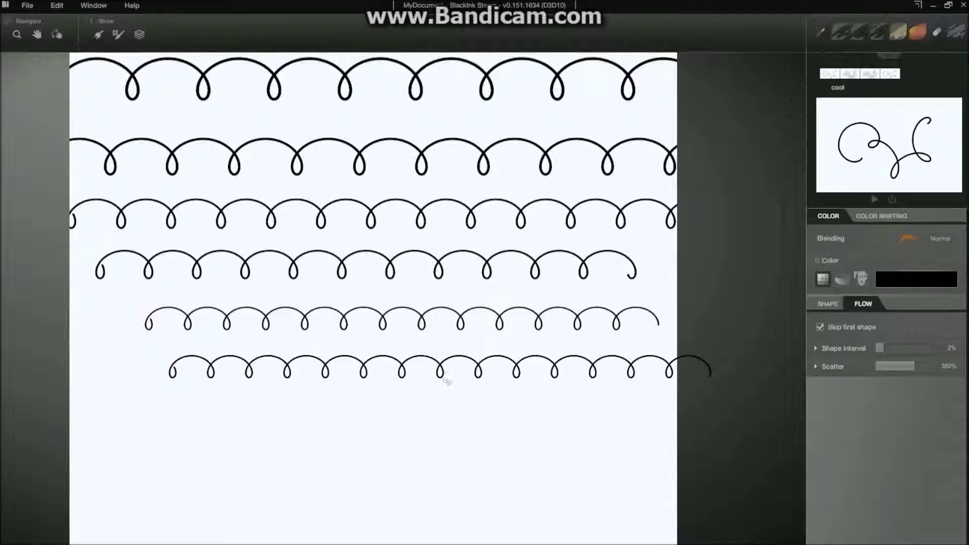
scroll(499, 222, "down", 8)
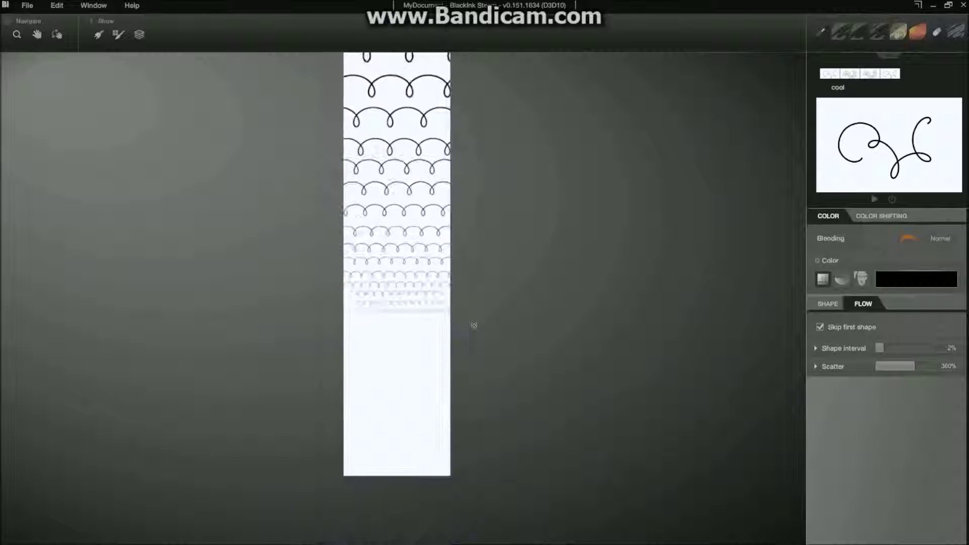
scroll(474, 326, "down", 3)
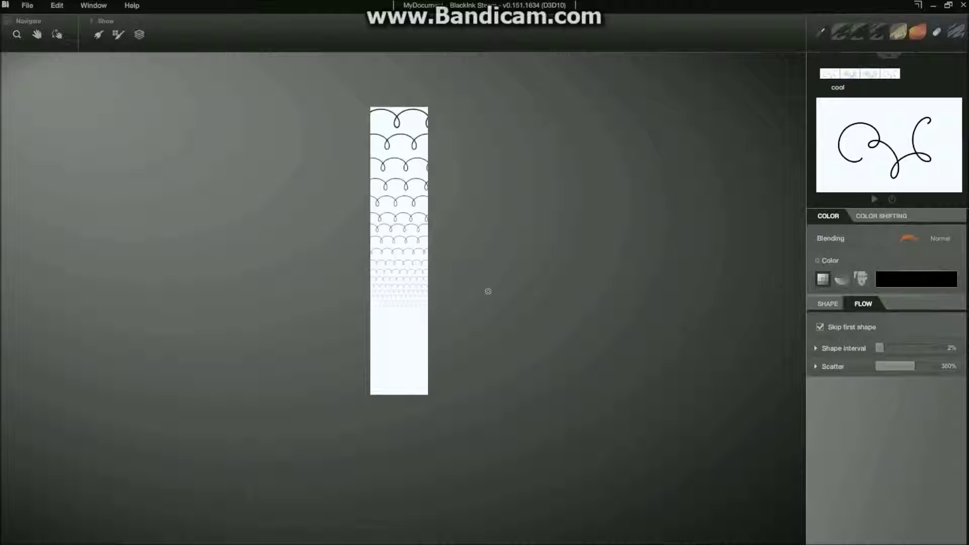